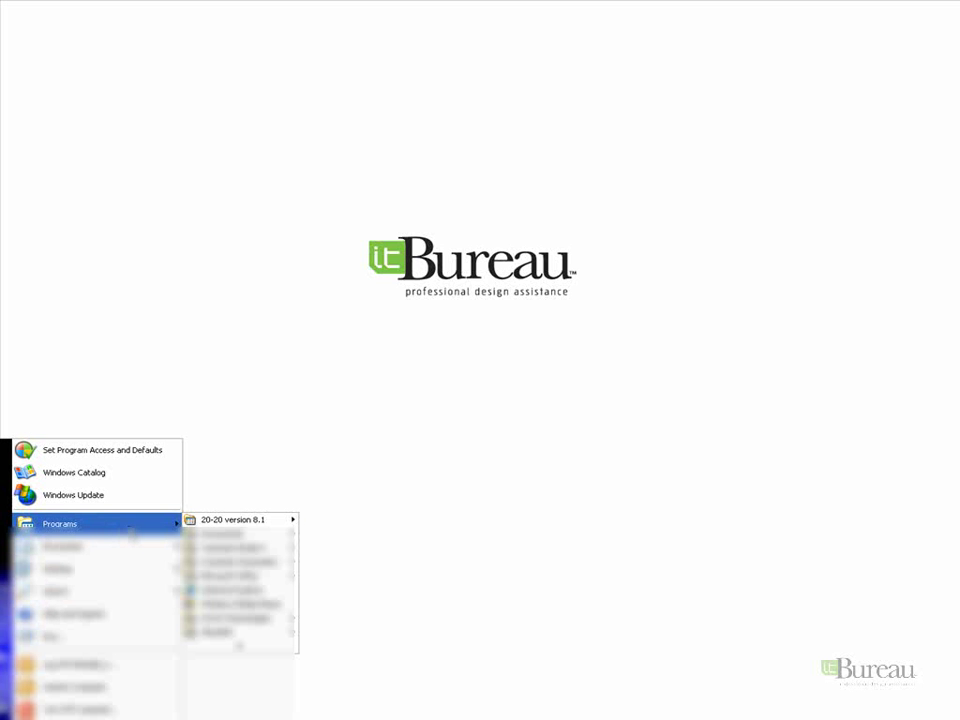
Launch 20-20 Design version 8.1 to open a new blank Design1 drawing.
mouse_move(242, 520)
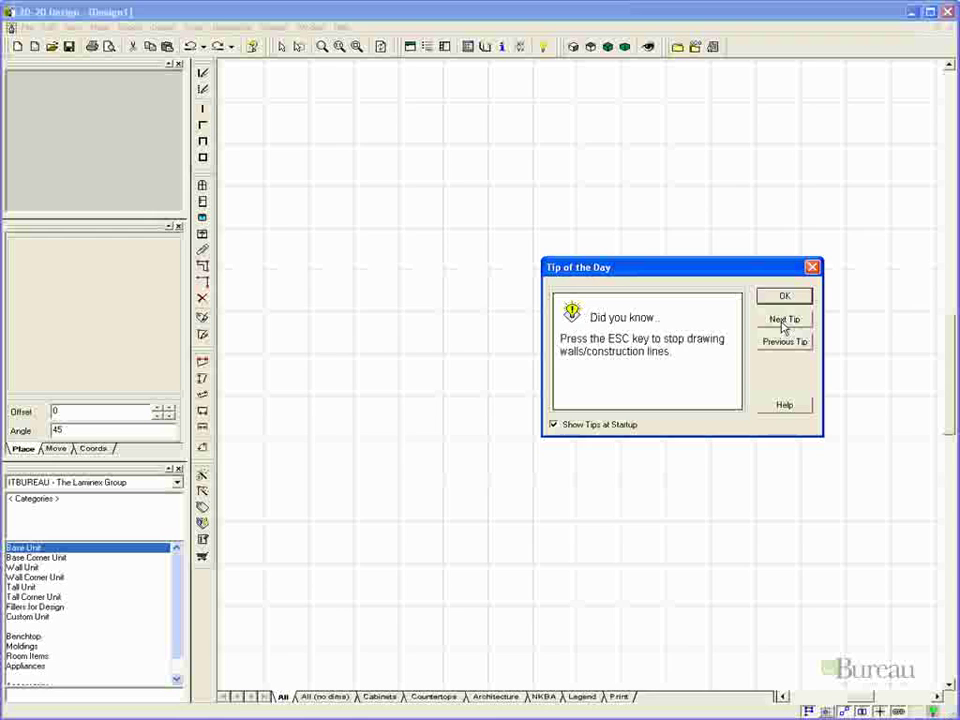
Page forward and back through the startup tips, then turn off Show Tips at Startup.
click(783, 322)
click(783, 322)
click(783, 321)
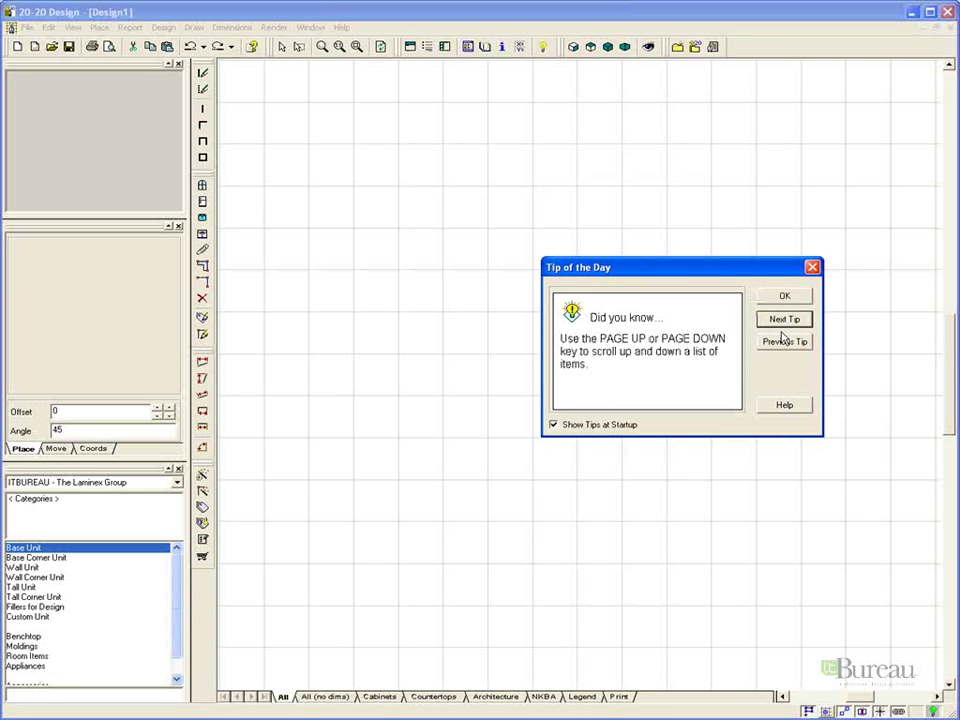
click(784, 341)
click(784, 342)
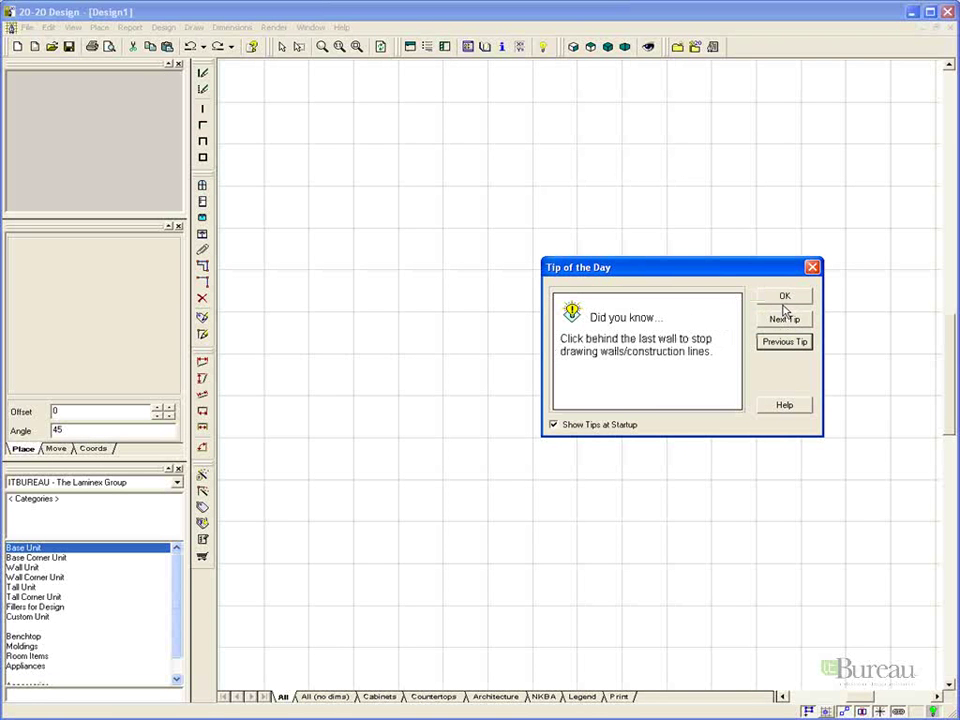
click(555, 425)
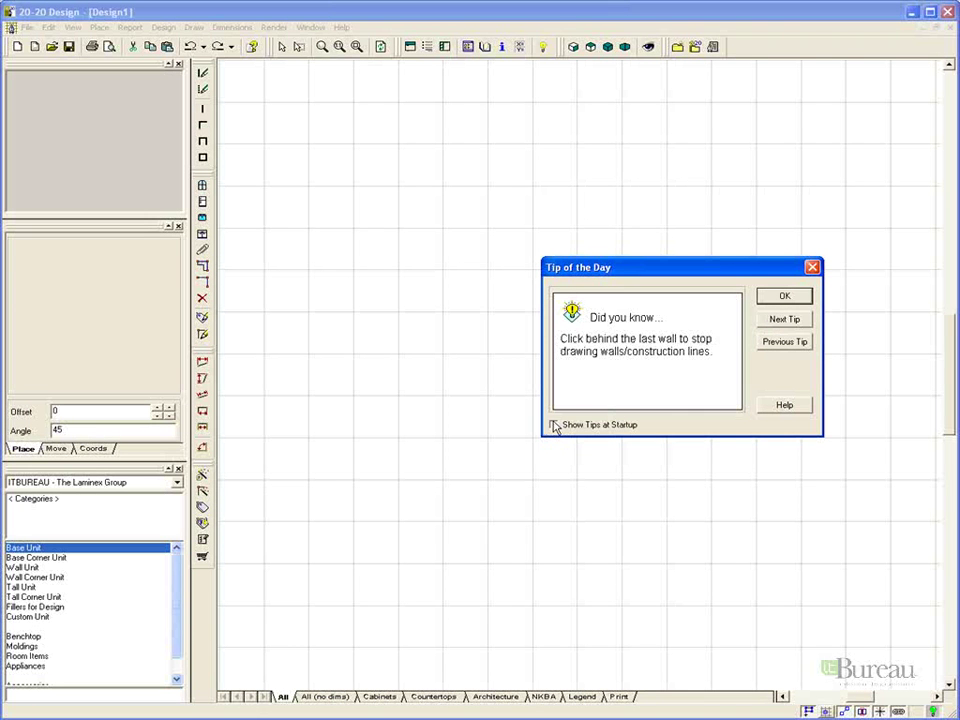
Dismiss the Tip of the Day dialog, leaving the empty Design1 grid.
click(779, 298)
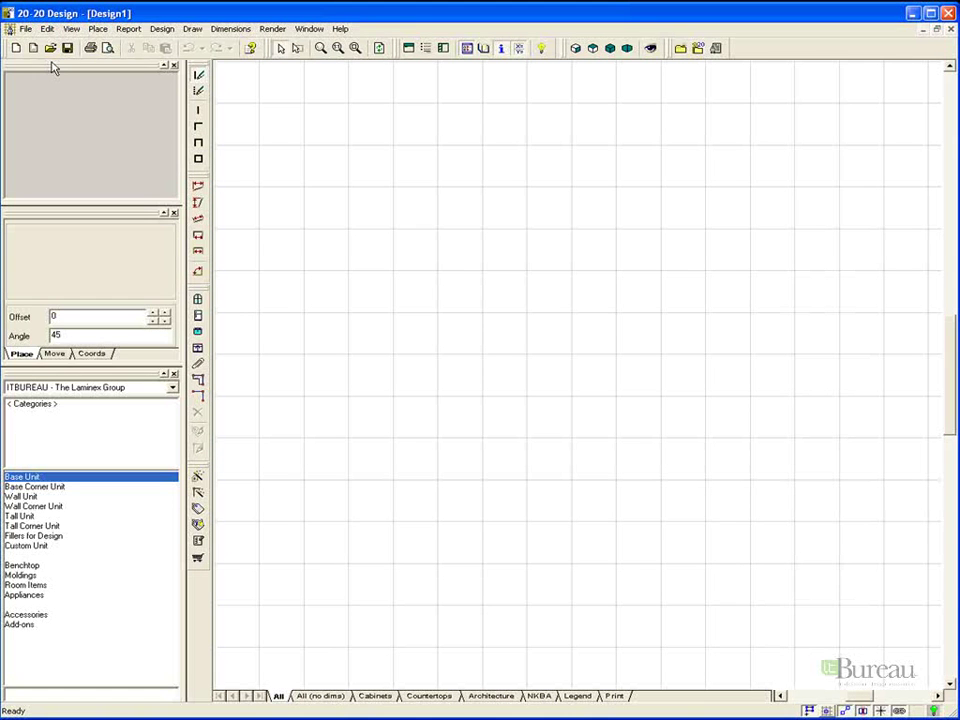
click(25, 28)
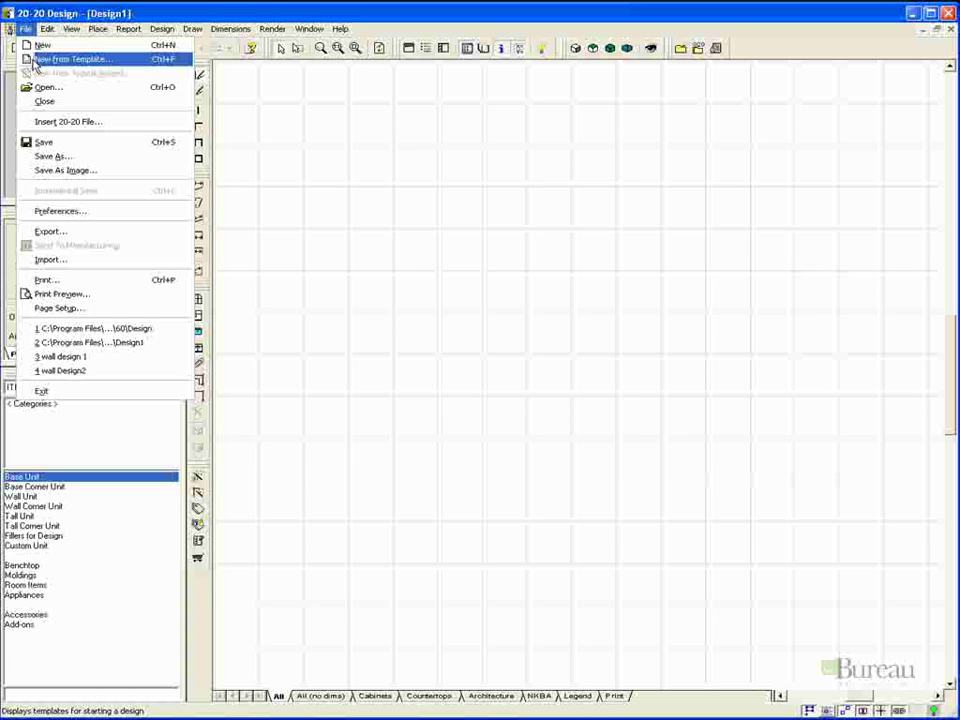
mouse_move(56, 35)
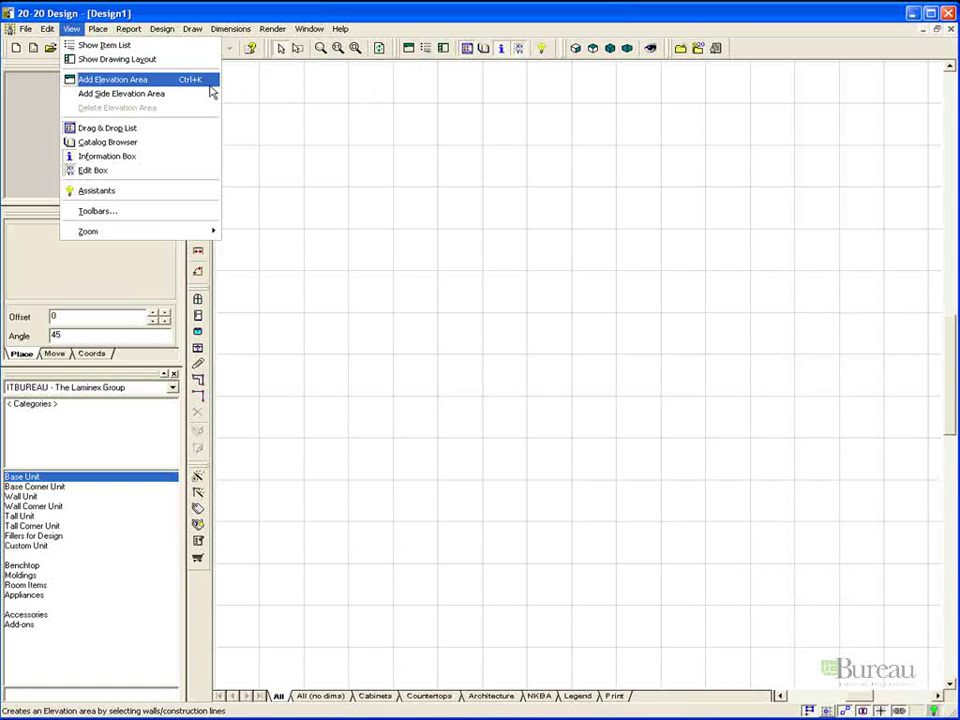
click(347, 115)
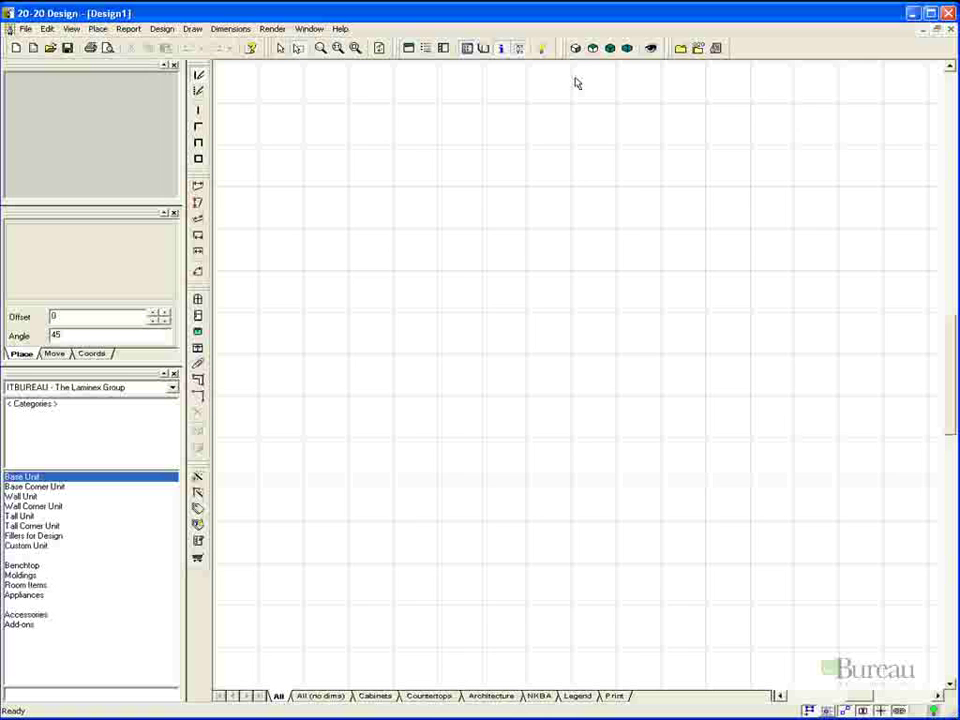
Float the Render toolbar as a two-row panel and move it over the grid.
drag(564, 57, 724, 144)
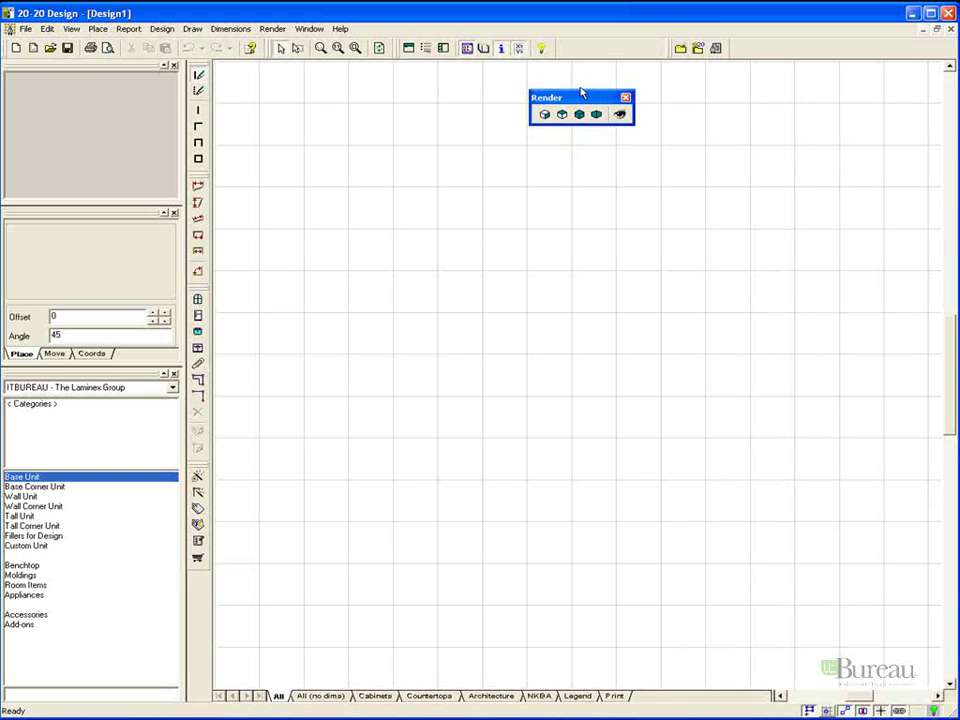
drag(578, 90, 576, 74)
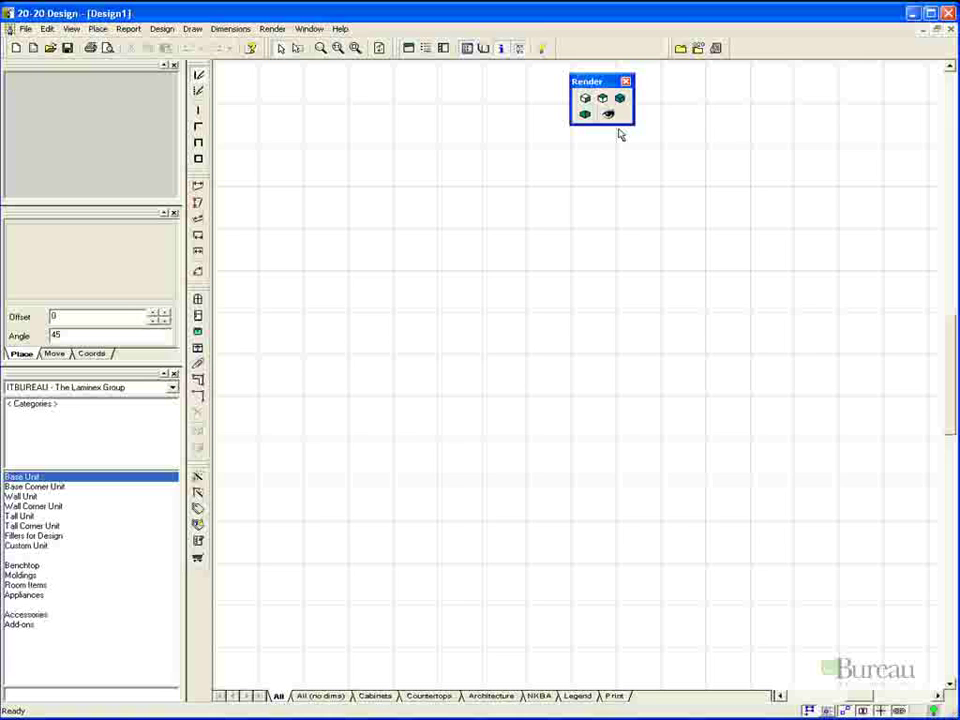
drag(630, 127, 656, 176)
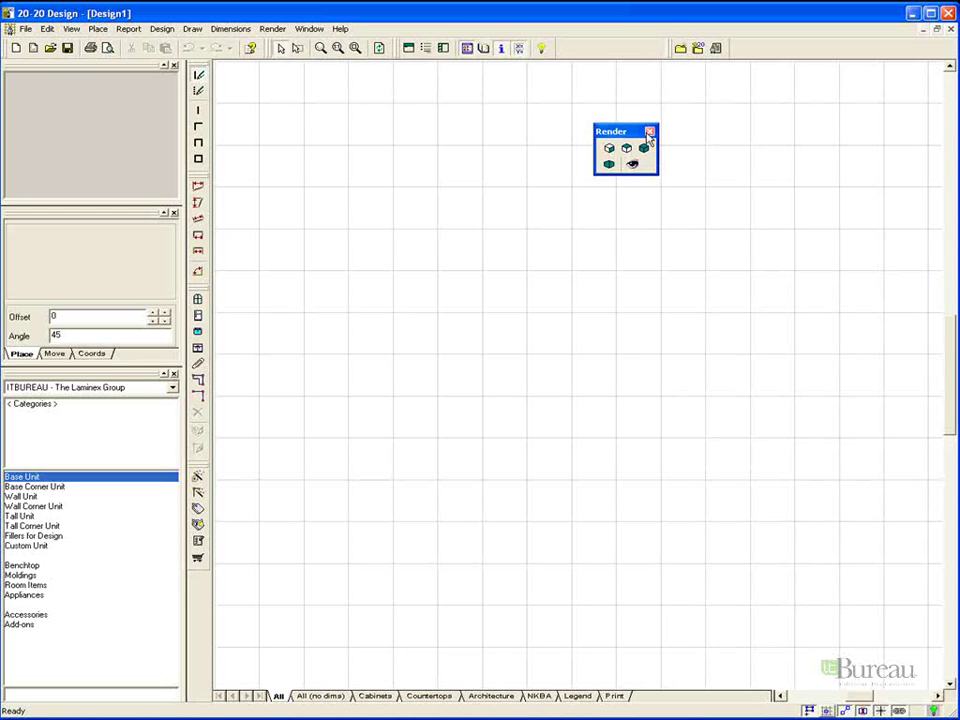
Close the floating Render toolbar, then re-enable Render in the Toolbars dialog.
click(650, 131)
click(71, 28)
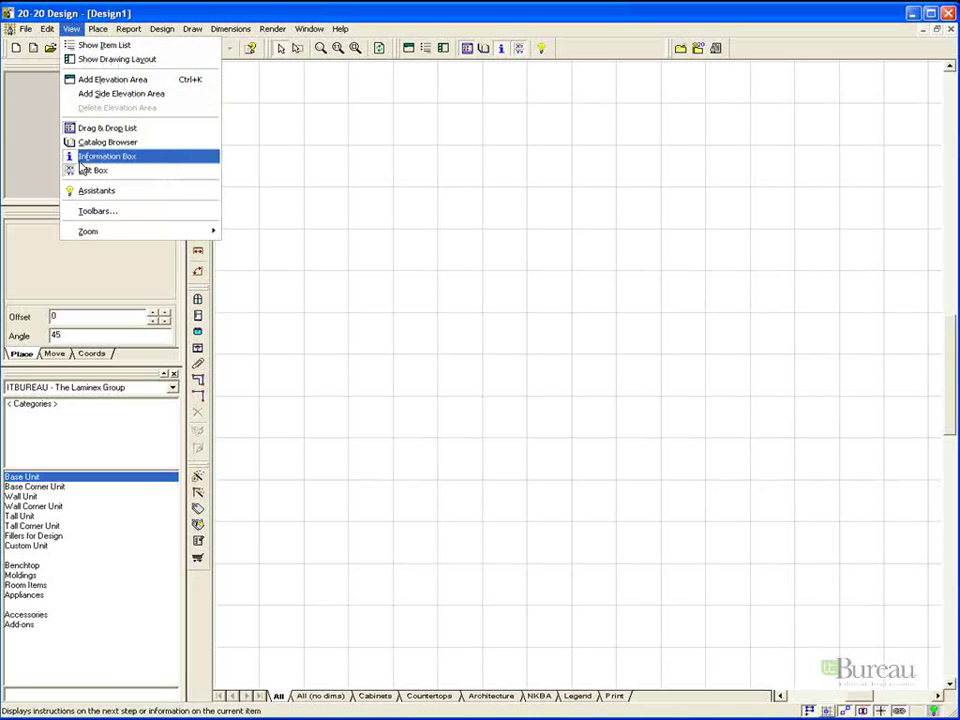
click(97, 210)
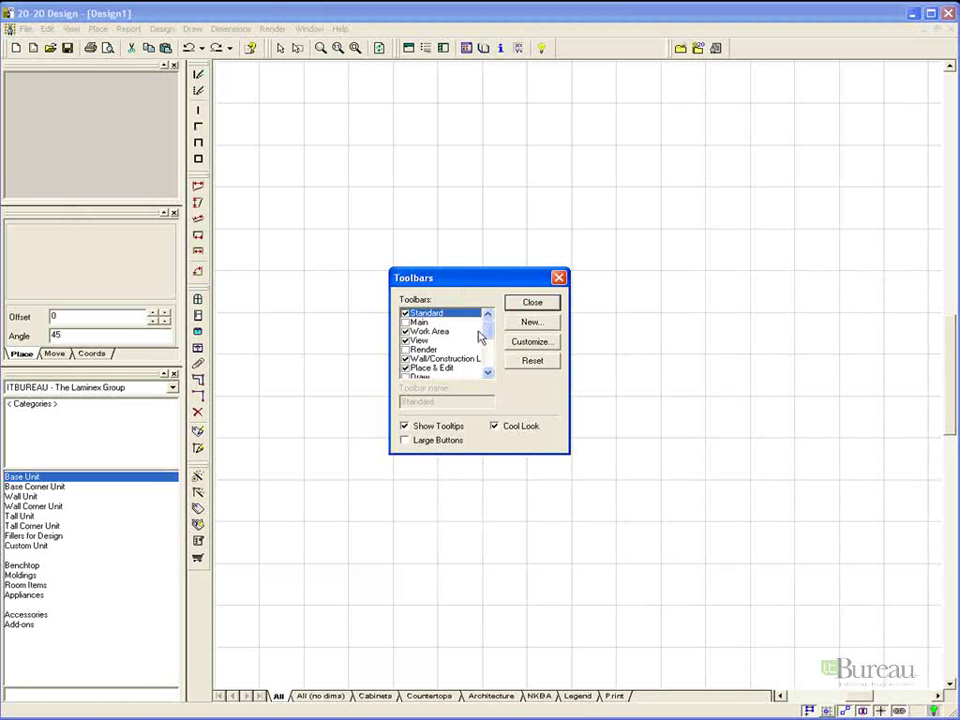
click(487, 373)
click(487, 373)
click(487, 373)
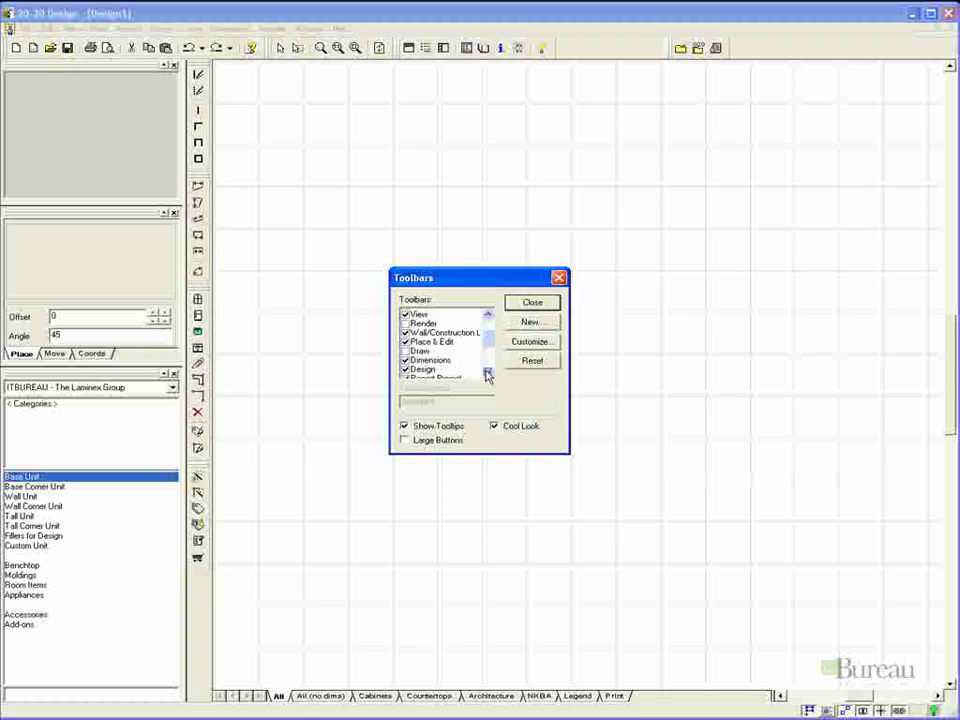
click(405, 323)
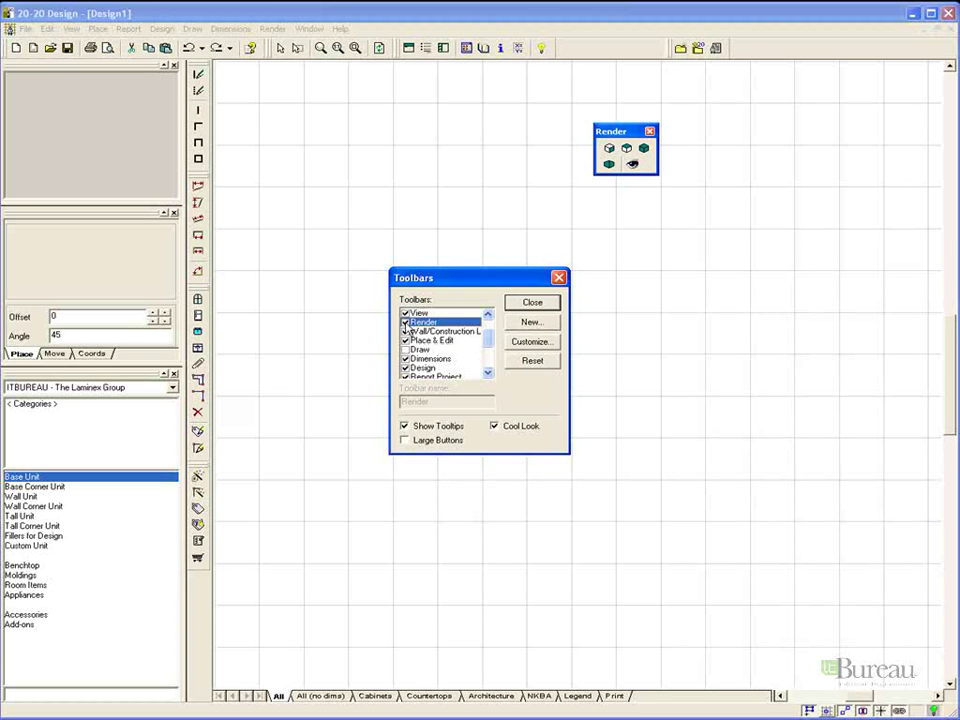
click(515, 309)
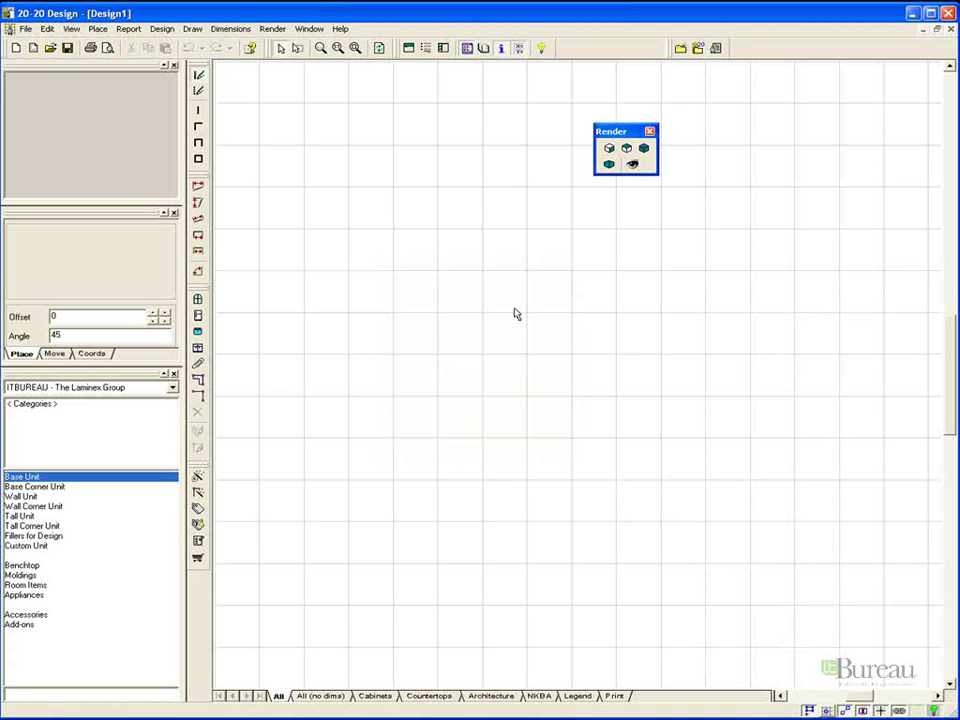
drag(615, 131, 589, 48)
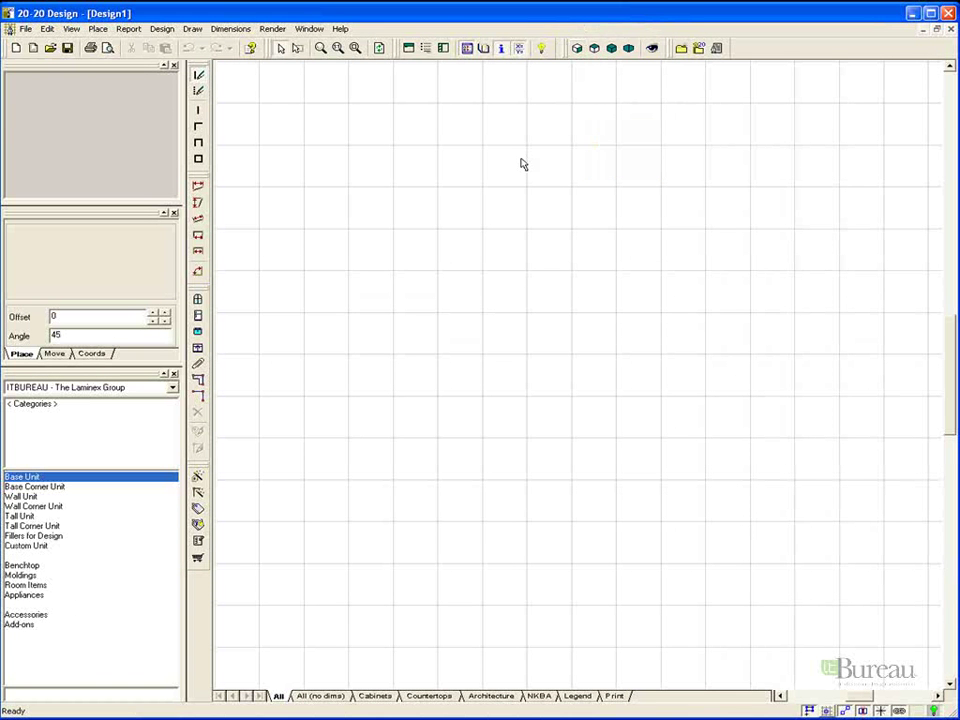
click(175, 66)
click(175, 66)
click(176, 67)
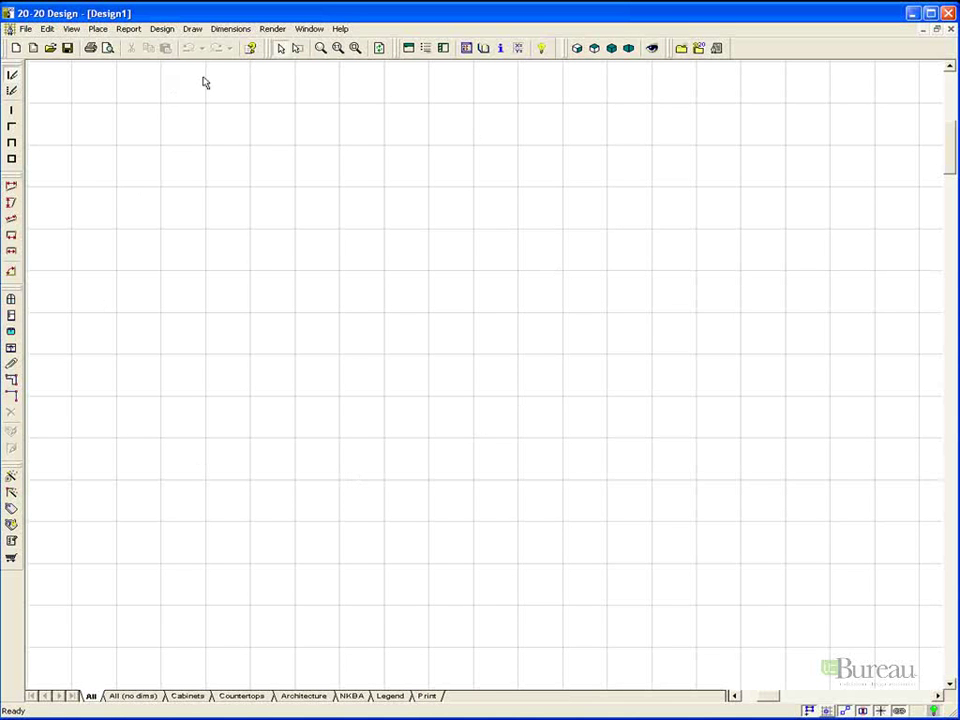
Show the Drag & Drop List, Information Box and Edit Box panels beside the drawing.
click(71, 29)
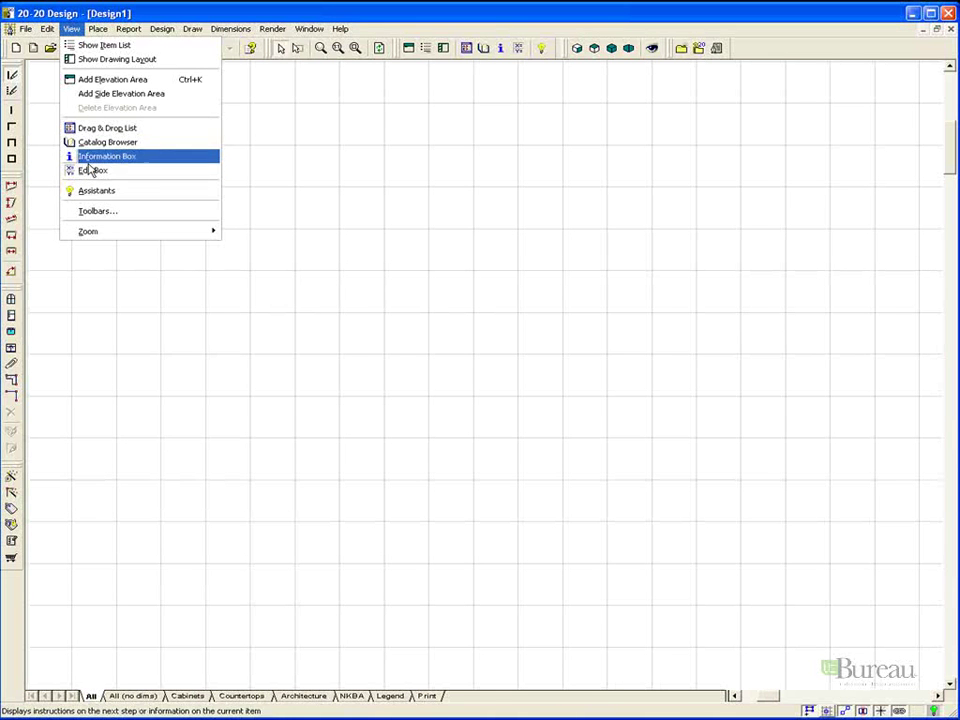
click(98, 129)
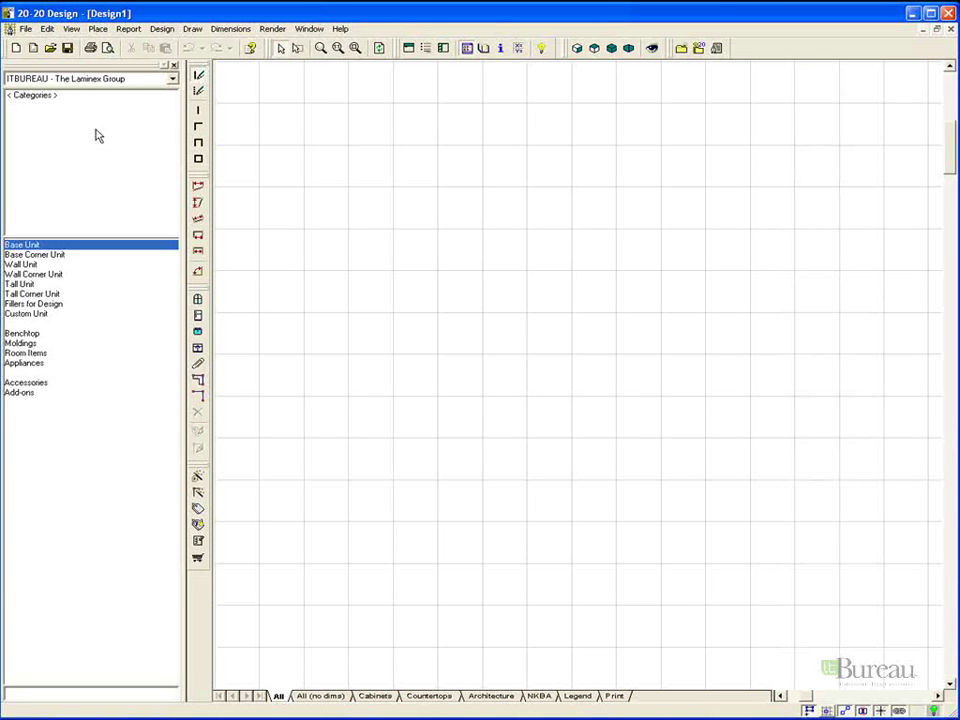
click(503, 55)
click(519, 54)
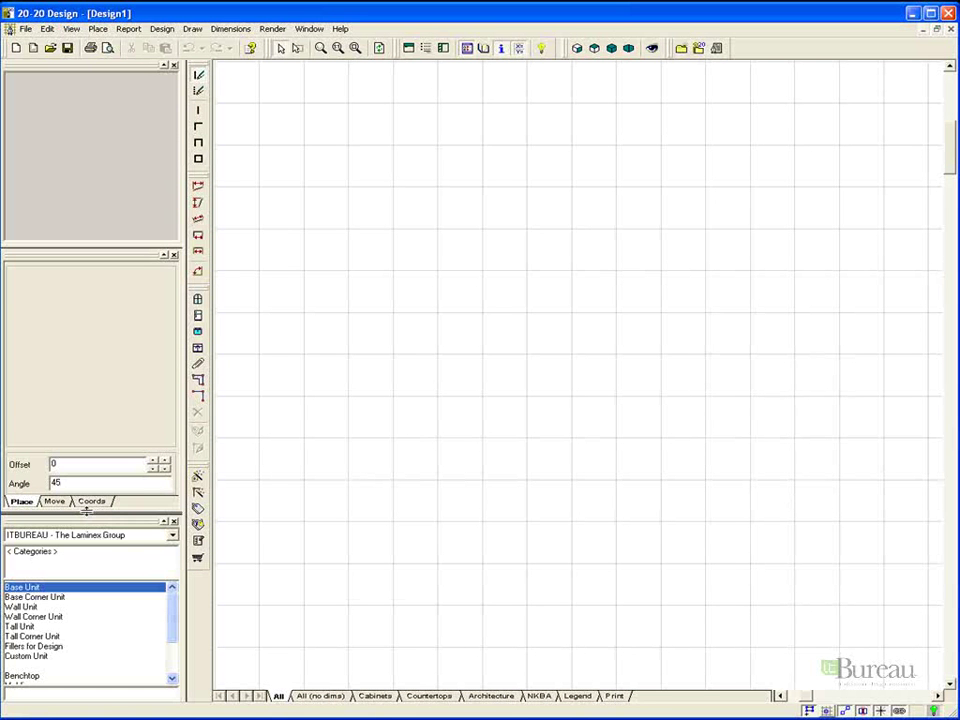
Move the splitter to enlarge the Offset/Angle Edit Box above the catalogue list.
drag(87, 510, 86, 440)
drag(87, 390, 87, 390)
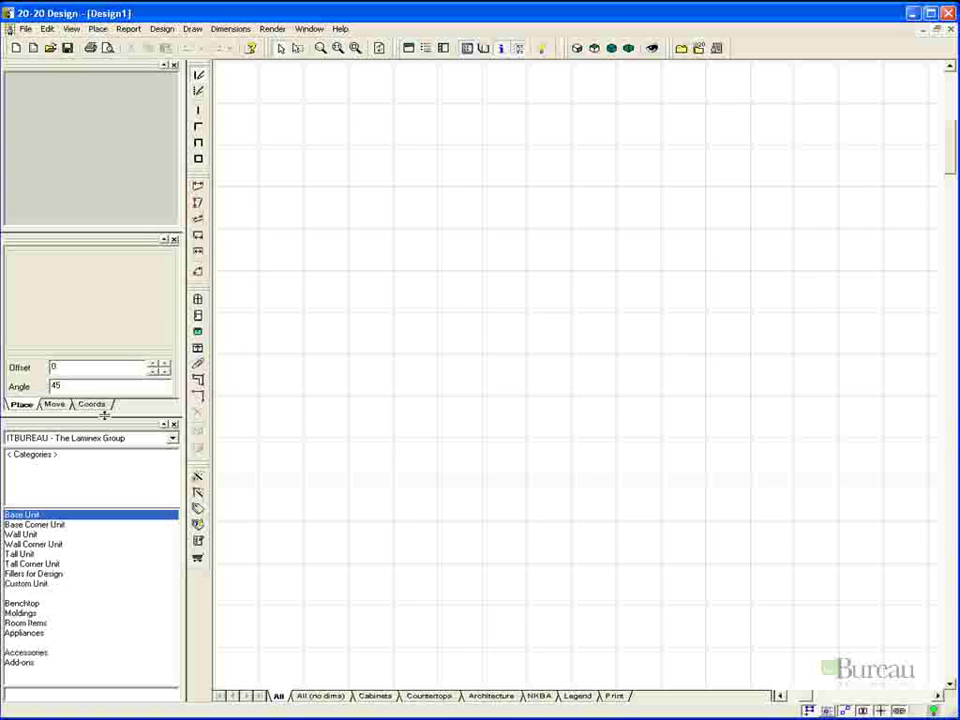
drag(104, 425, 97, 464)
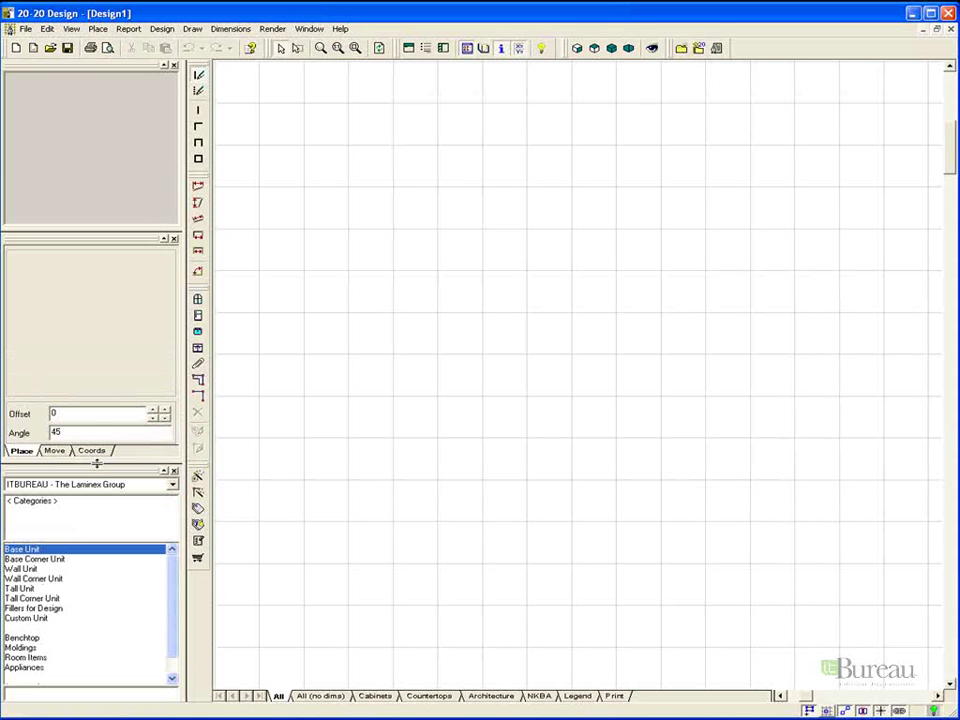
Select the Continuous Wall tool and draw a 1550 wall from the left of the plan.
click(199, 141)
click(199, 112)
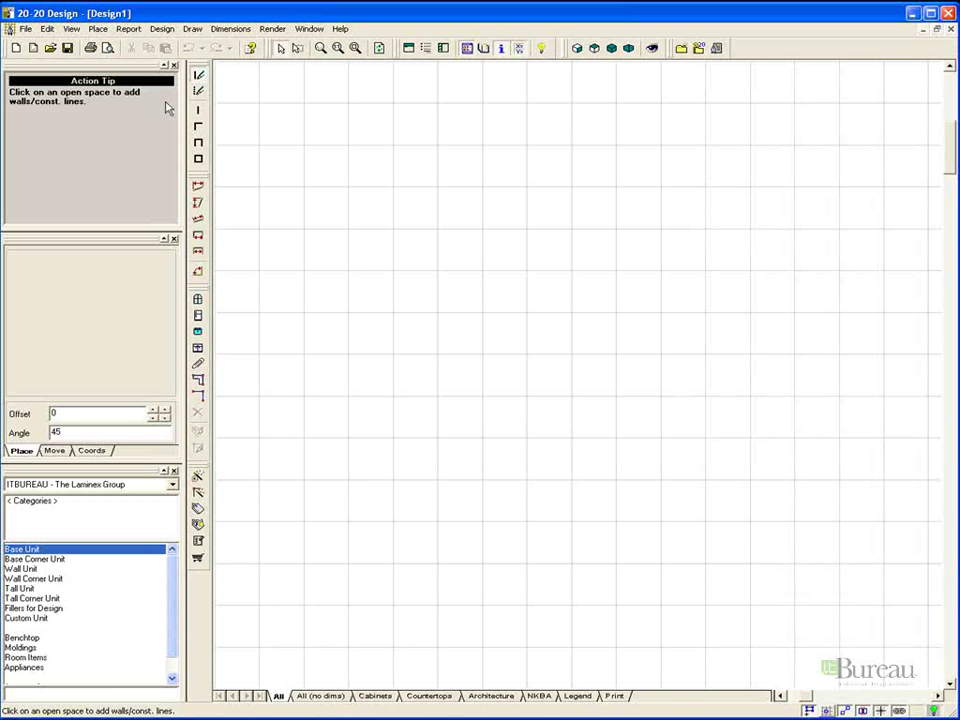
click(197, 112)
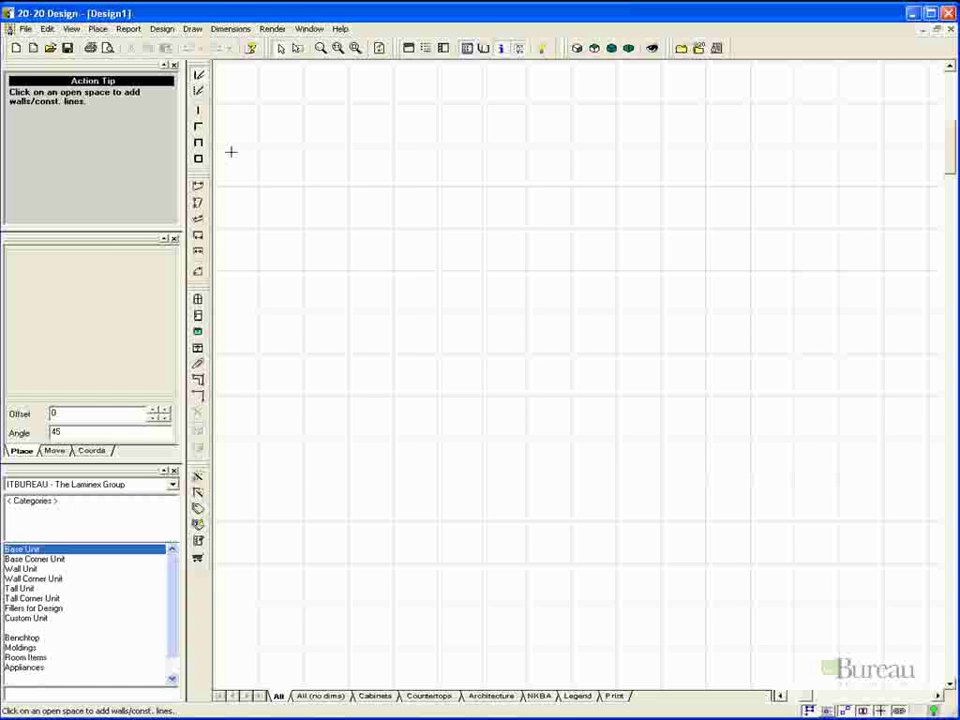
click(255, 176)
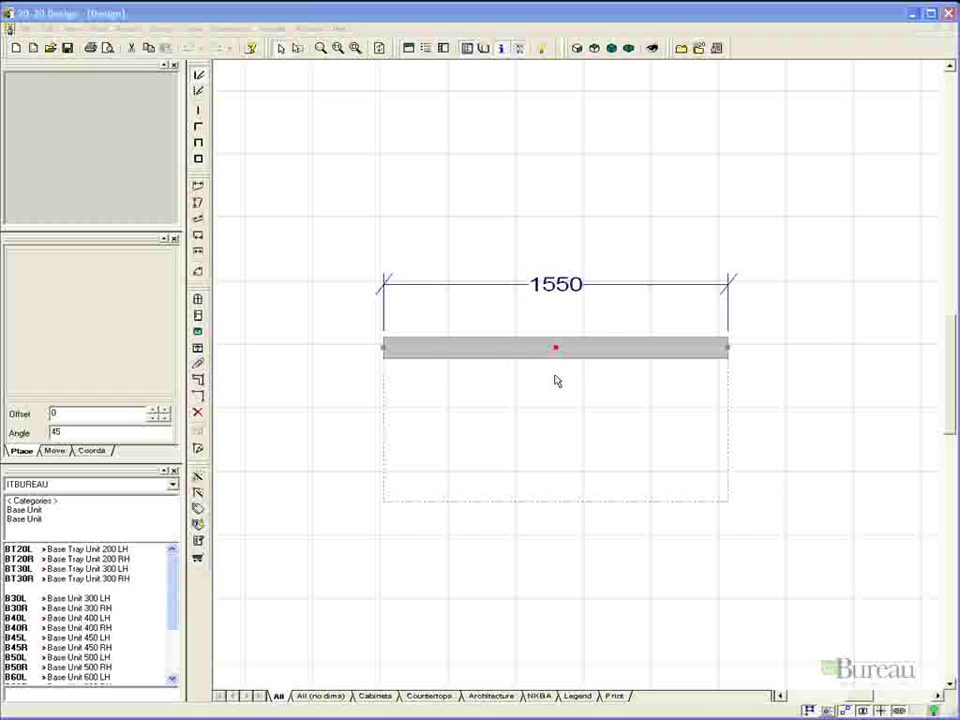
Pan and zoom the plan so the 1550 wall fills the centre of the view.
mouse_move(555, 381)
middle_down()
mouse_move(536, 354)
mouse_move(606, 317)
mouse_move(623, 403)
mouse_move(556, 386)
middle_up()
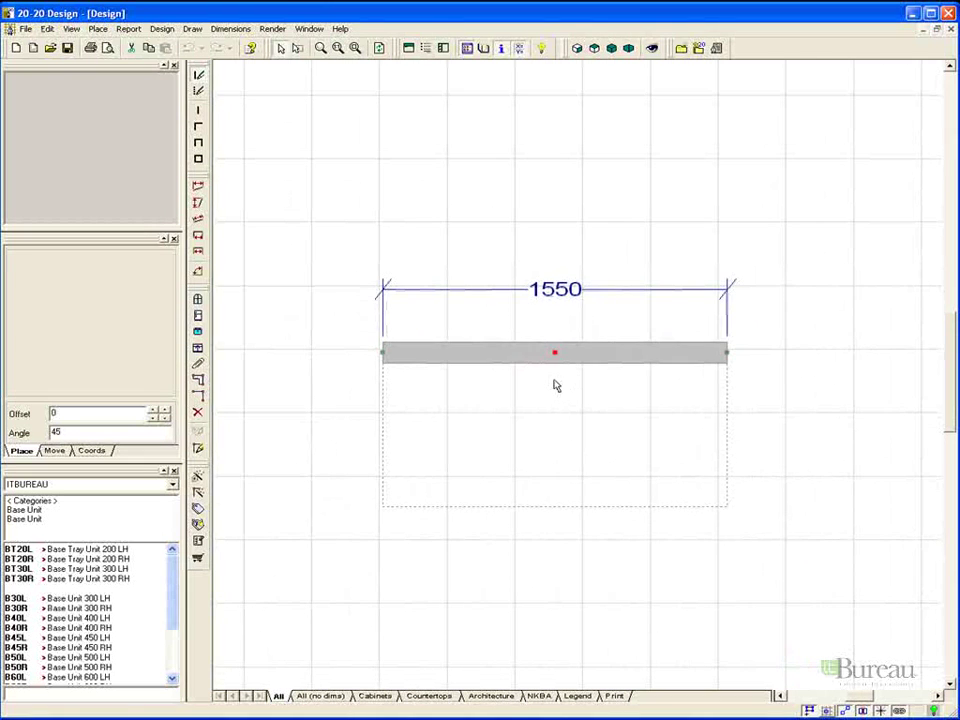
scroll(556, 384, down, 3)
scroll(556, 384, up, 3)
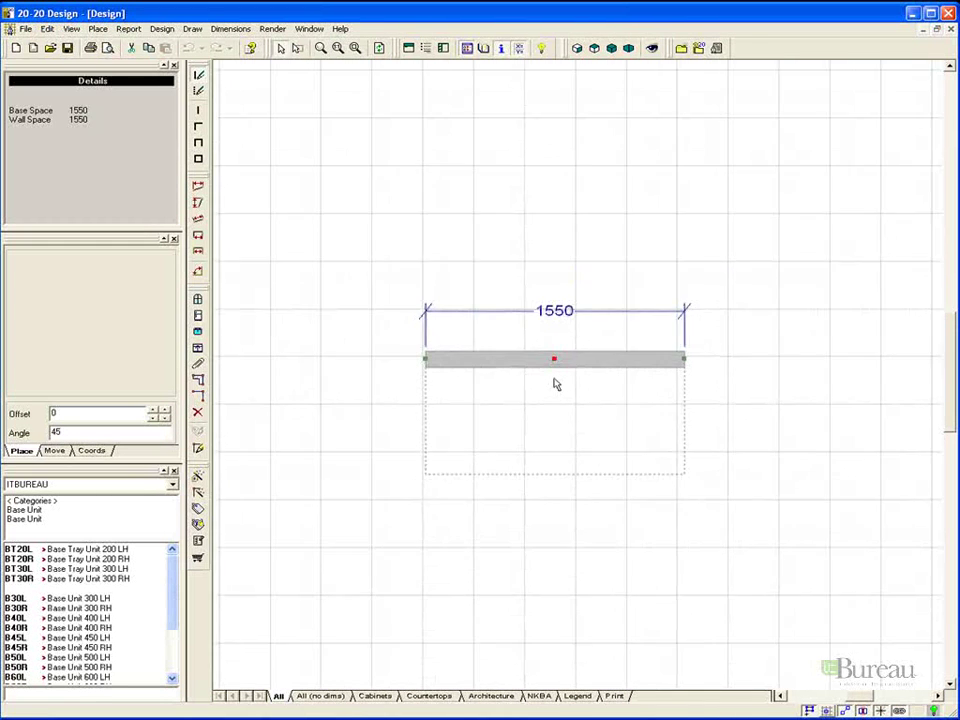
scroll(556, 383, up, 1)
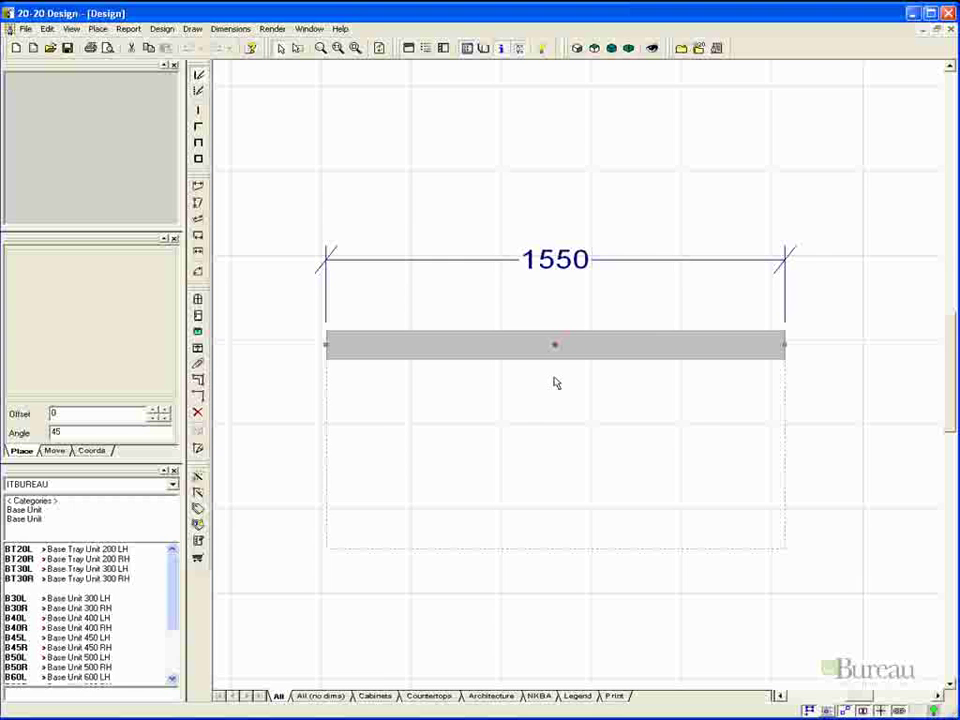
Select BT20L Base Tray Unit 200 LH in the catalogue and rotate its 3-D preview.
click(40, 552)
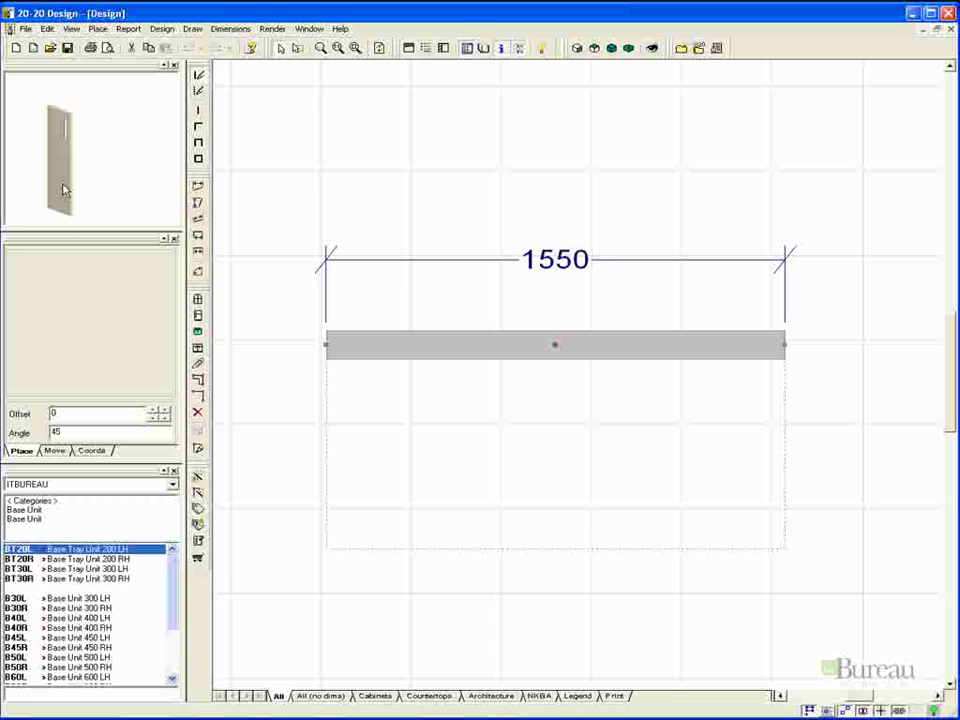
drag(64, 193, 69, 165)
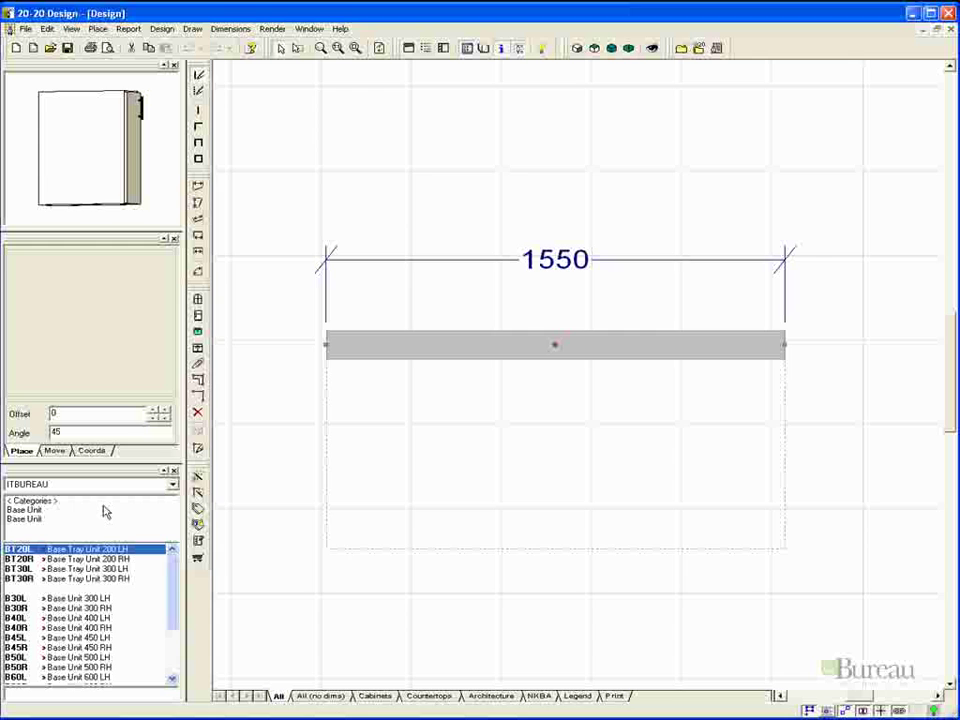
Drop the BT20L tray unit centred on the 1550 wall, 675 clear on each side.
click(145, 550)
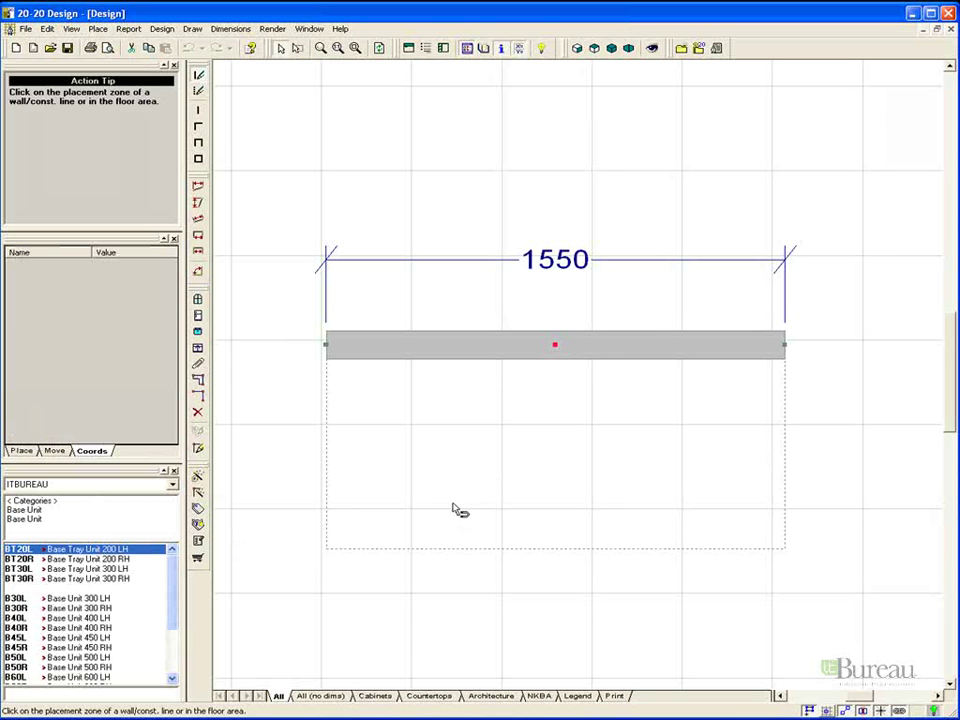
click(537, 398)
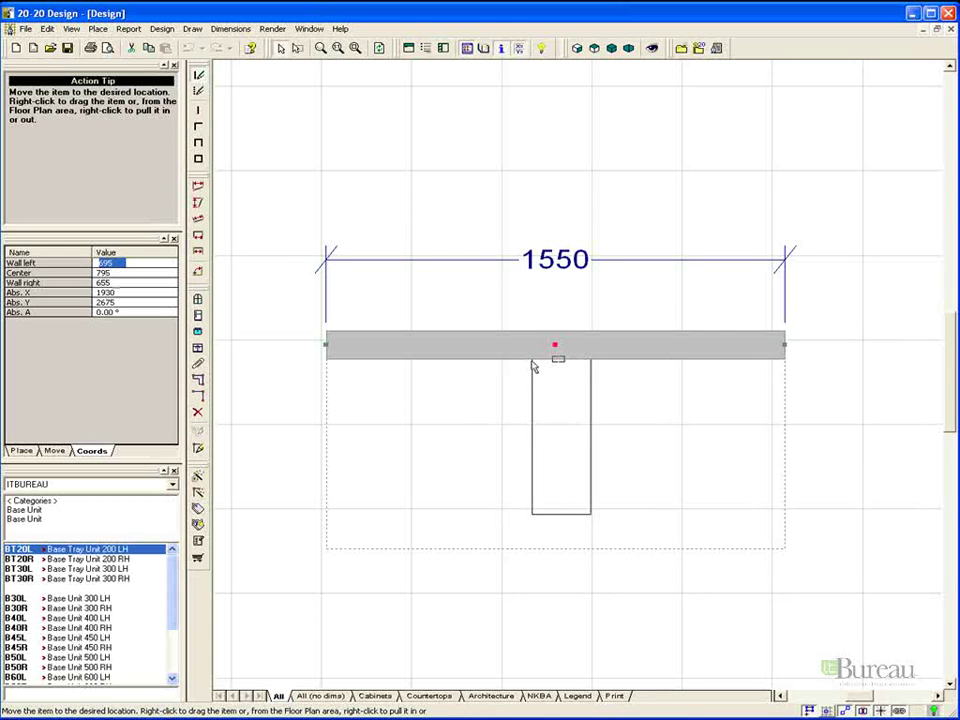
click(534, 367)
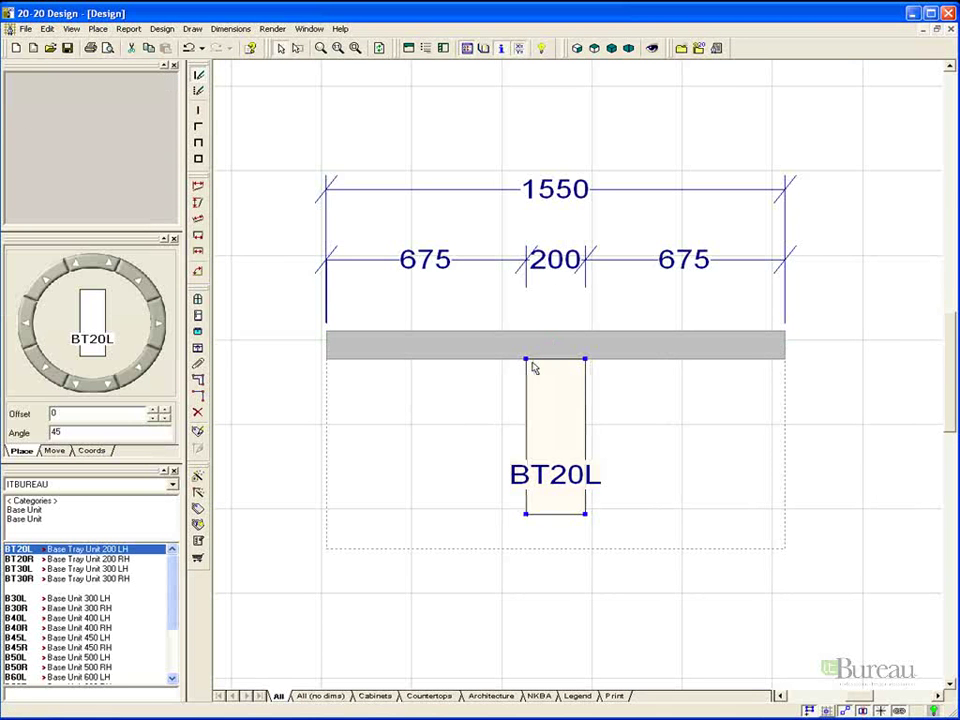
scroll(531, 381, down, 1)
scroll(534, 386, up, 2)
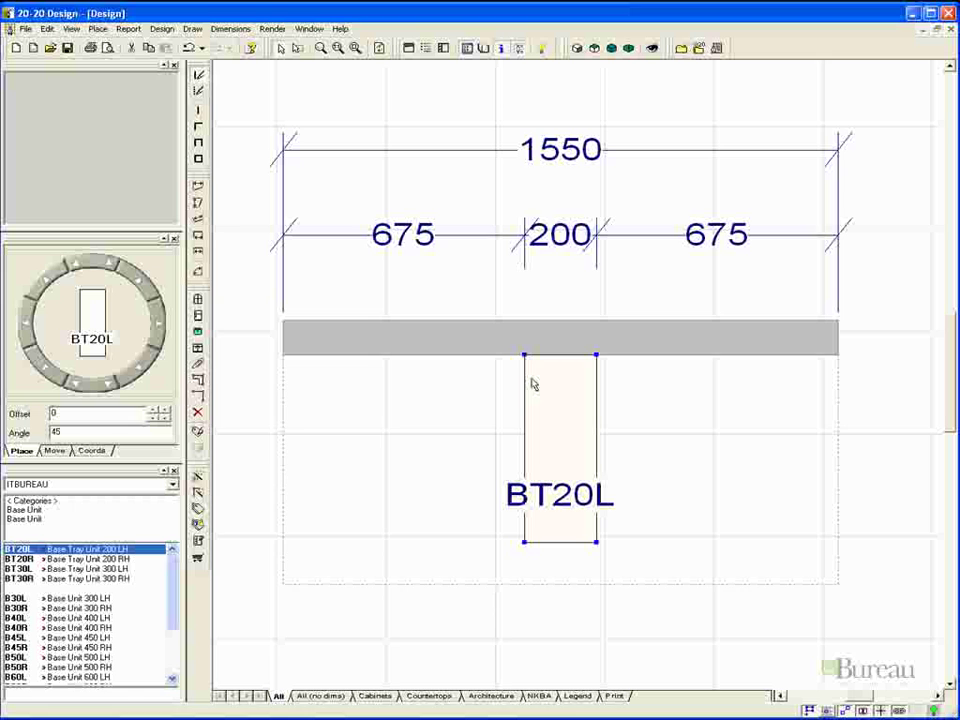